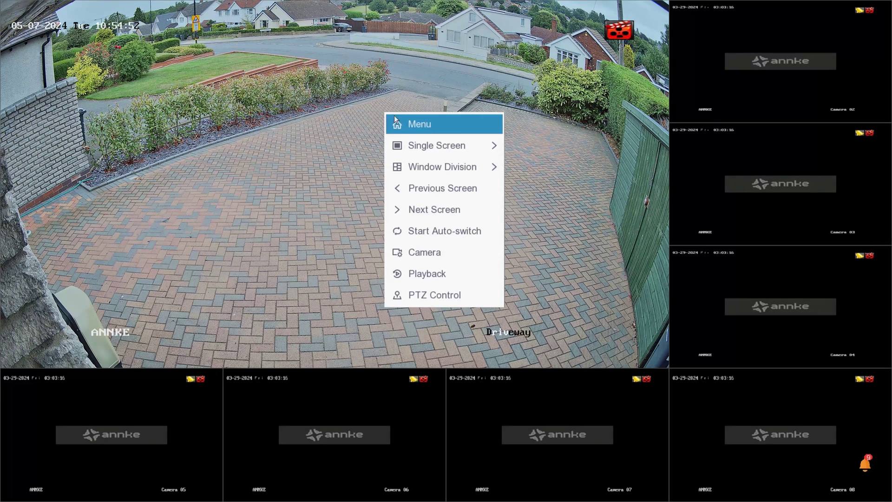
Step: Log in as admin by drawing the unlock pattern on the nine-dot grid
{"action": "left_click", "coordinate": [401, 123]}
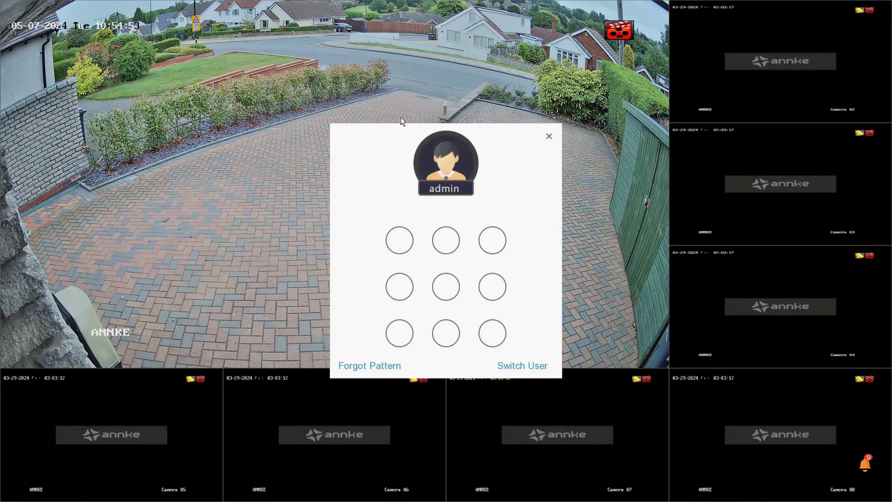
{"action": "mouse_move", "coordinate": [399, 239]}
{"action": "left_mouse_down"}
{"action": "mouse_move", "coordinate": [438, 246]}
{"action": "mouse_move", "coordinate": [491, 334]}
{"action": "left_mouse_up"}
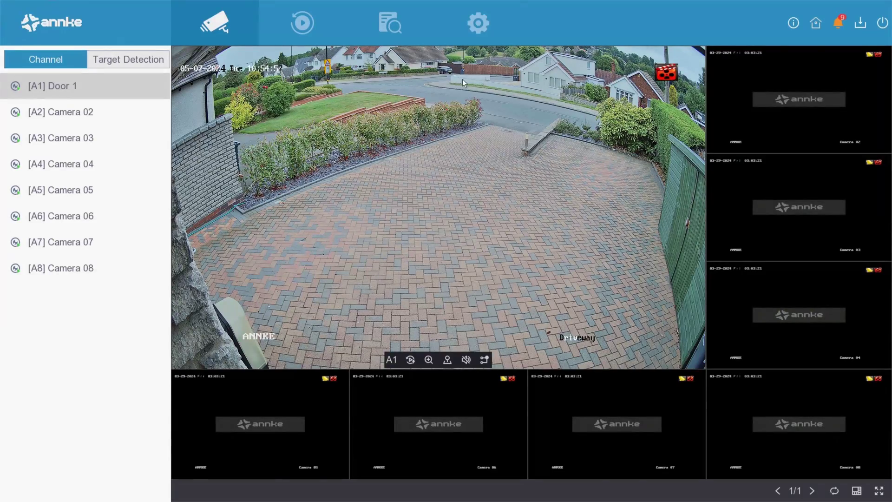
Step: Go to Configuration > Camera to list the detected IP camera 192.168.8.2
{"action": "left_click", "coordinate": [474, 11]}
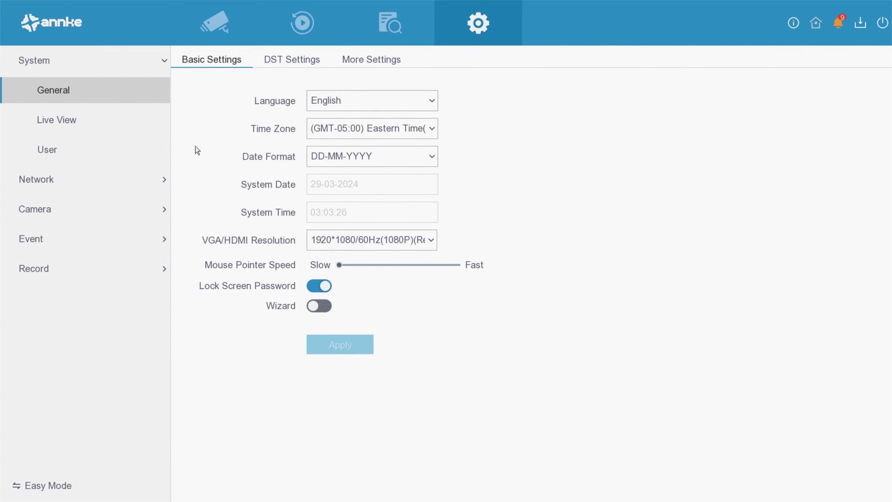
{"action": "left_click", "coordinate": [140, 209]}
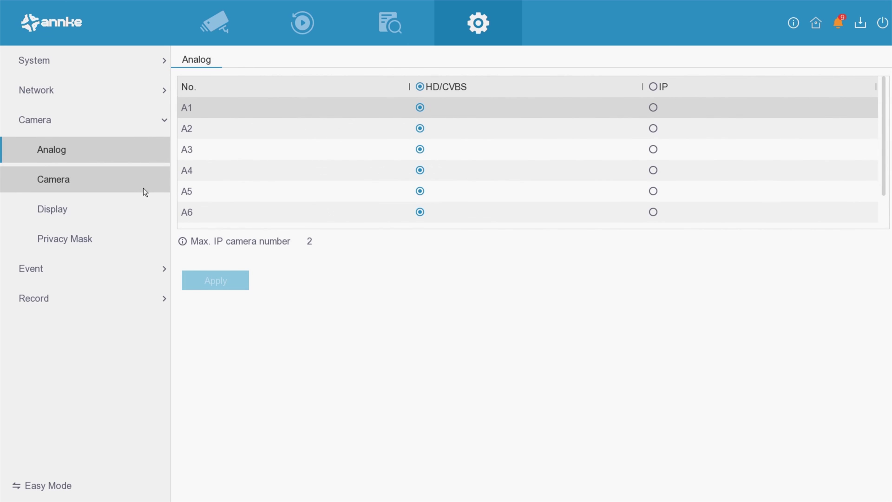
{"action": "left_click", "coordinate": [143, 188]}
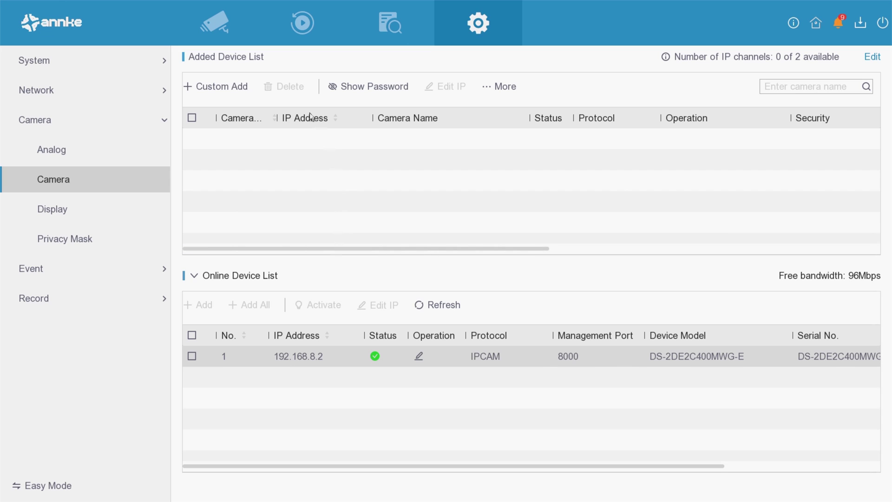
Step: Choose 192.168.8.2 in Custom Add and enter its camera password on-screen
{"action": "left_click", "coordinate": [241, 86]}
{"action": "left_click", "coordinate": [402, 122]}
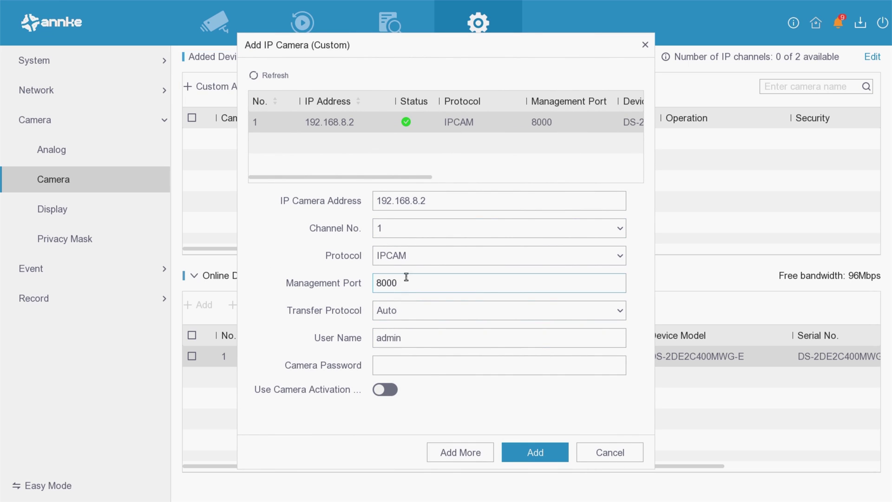
{"action": "left_click", "coordinate": [391, 365]}
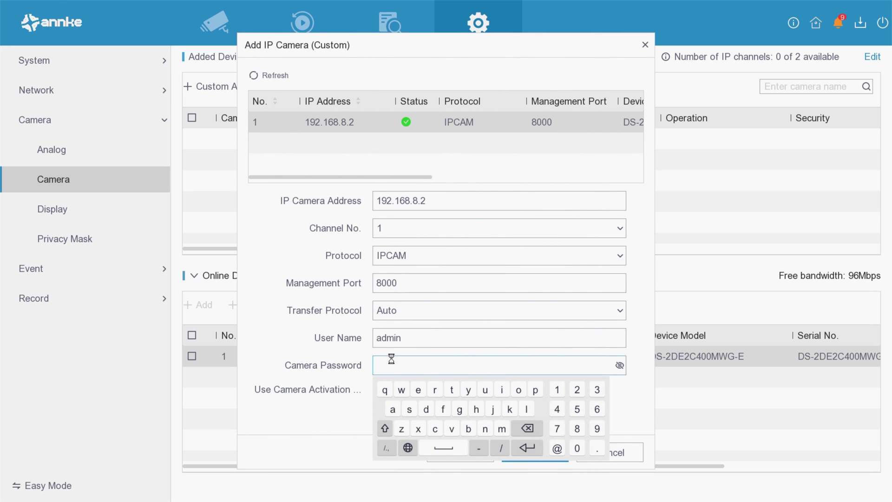
{"action": "left_click", "coordinate": [387, 390]}
{"action": "left_click", "coordinate": [401, 390]}
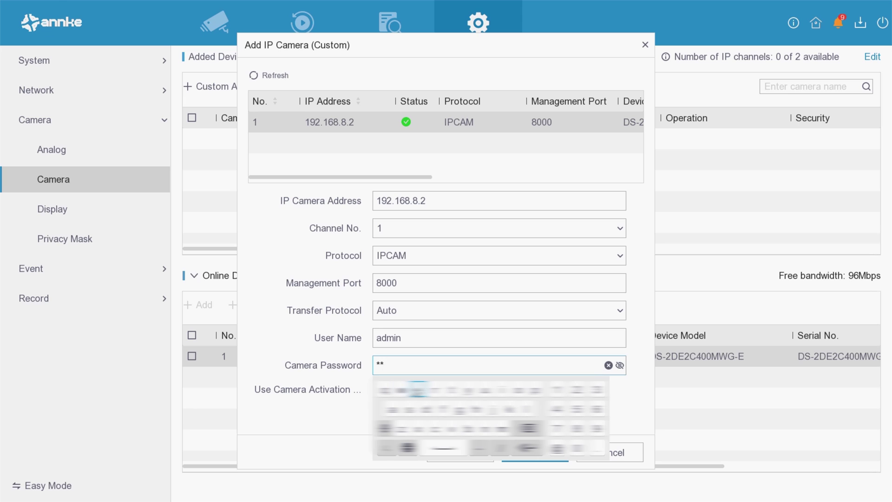
{"action": "left_click", "coordinate": [417, 390]}
{"action": "left_click", "coordinate": [440, 390]}
{"action": "left_click", "coordinate": [556, 390]}
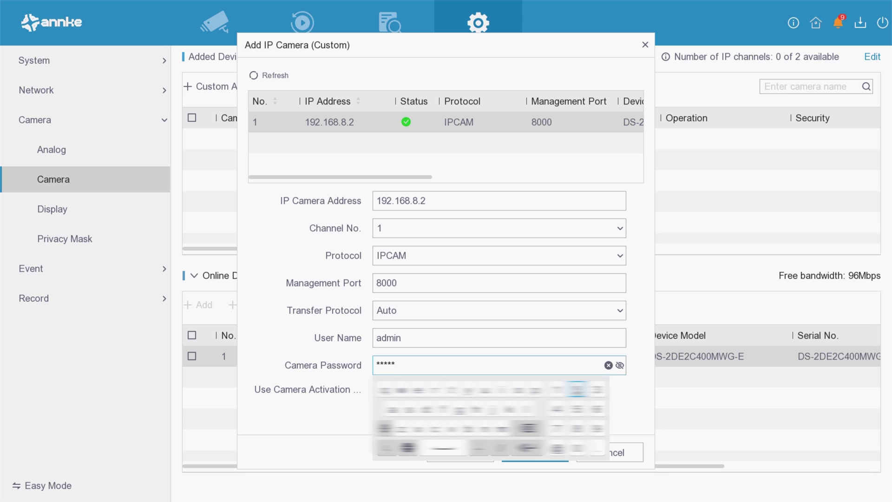
{"action": "left_click", "coordinate": [597, 388]}
{"action": "left_click", "coordinate": [558, 406]}
{"action": "left_click", "coordinate": [432, 410]}
{"action": "left_click", "coordinate": [356, 418]}
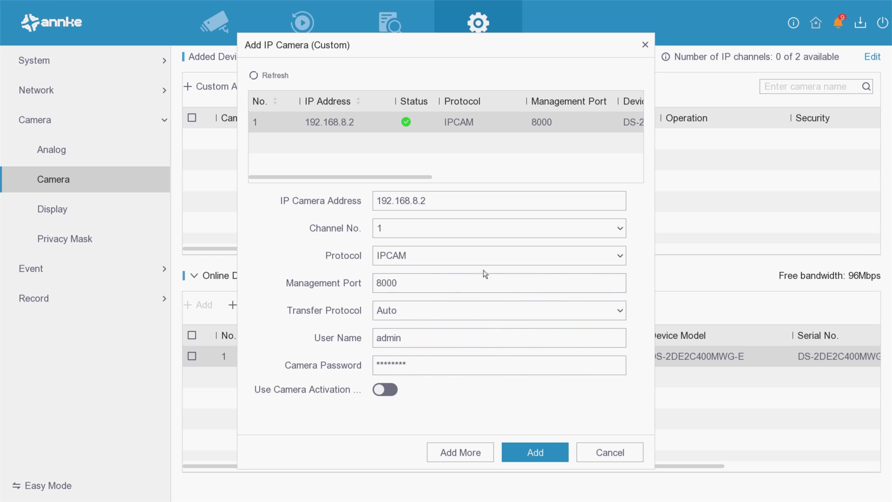
{"action": "left_click", "coordinate": [484, 257]}
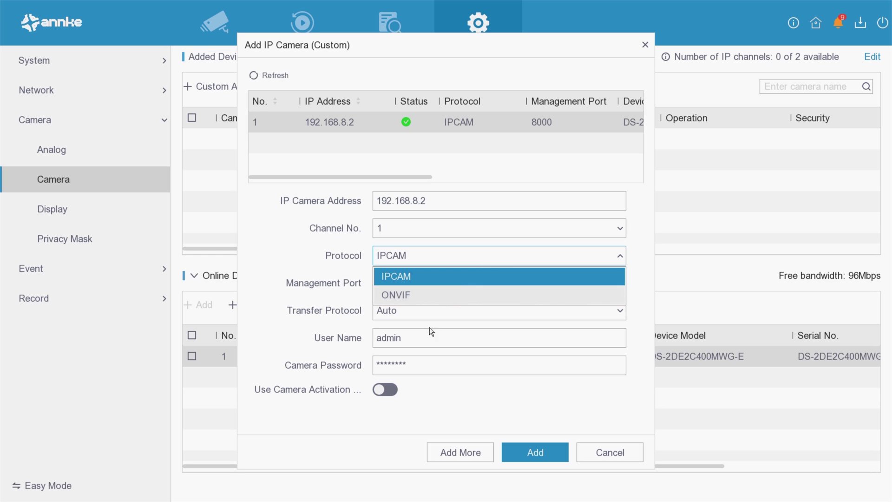
{"action": "left_click", "coordinate": [432, 390]}
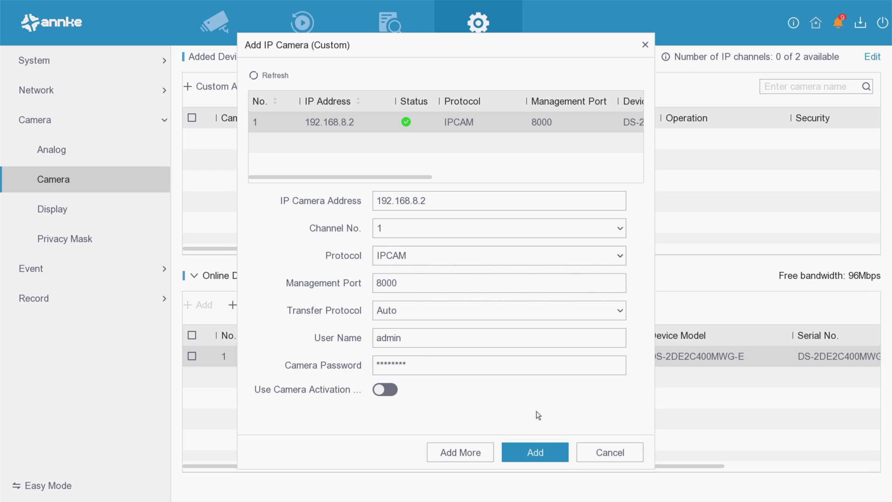
Step: Confirm the custom add so 192.168.8.2 joins the device list as D1
{"action": "left_click", "coordinate": [538, 451]}
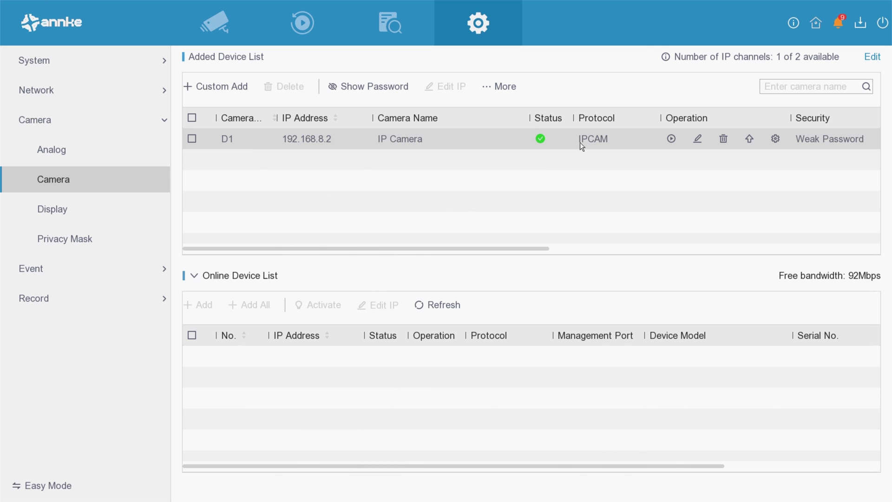